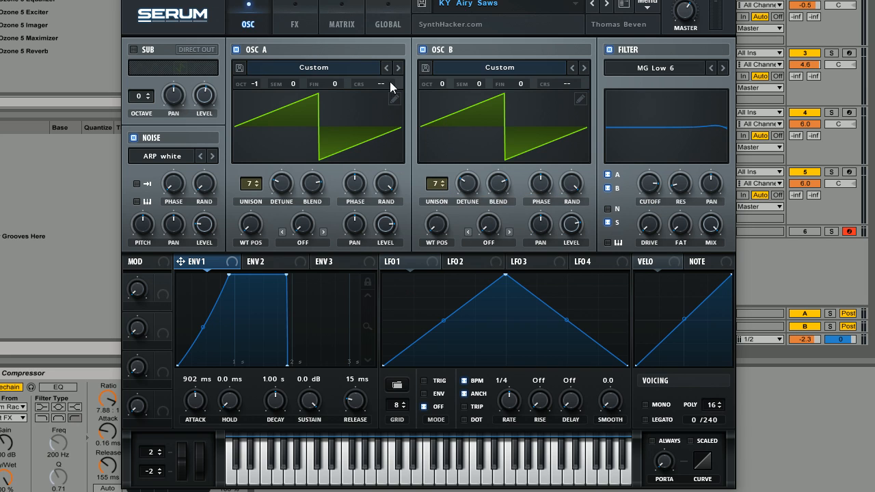
Step: Initialize the preset, then enable oscillator B and the noise oscillator
click(646, 12)
click(687, 73)
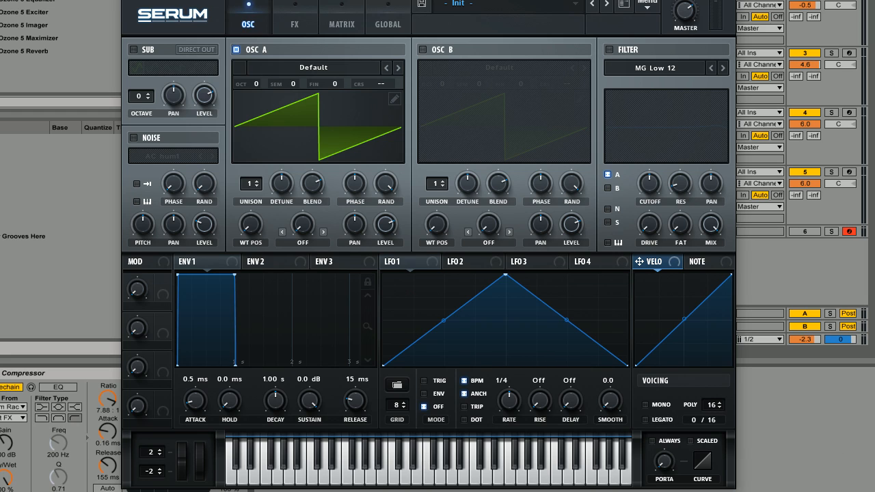
click(422, 49)
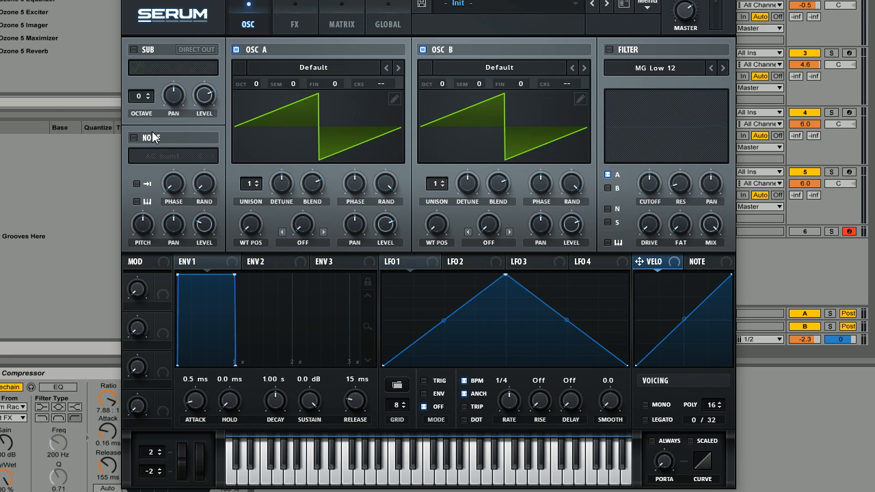
click(134, 139)
Step: Set oscillator A's octave to -1, both oscillators' unison to 7 voices, and reduce the detune on each
drag(253, 86, 253, 98)
drag(251, 189, 255, 119)
drag(428, 188, 428, 114)
drag(285, 195, 315, 207)
drag(467, 183, 467, 185)
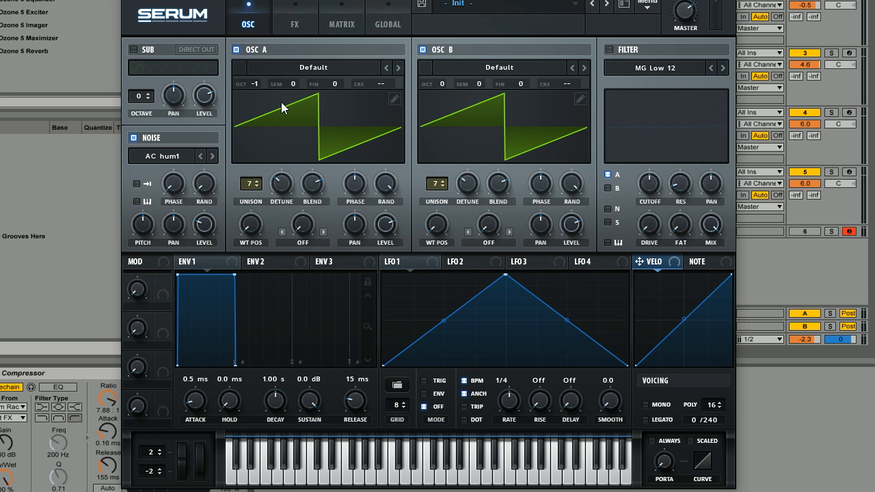
mouse_move(250, 184)
mouse_down()
mouse_move(276, 80)
mouse_move(272, 188)
mouse_move(240, 193)
mouse_up()
Step: Load the ARP white sample into the noise oscillator and lower its level slightly
click(167, 158)
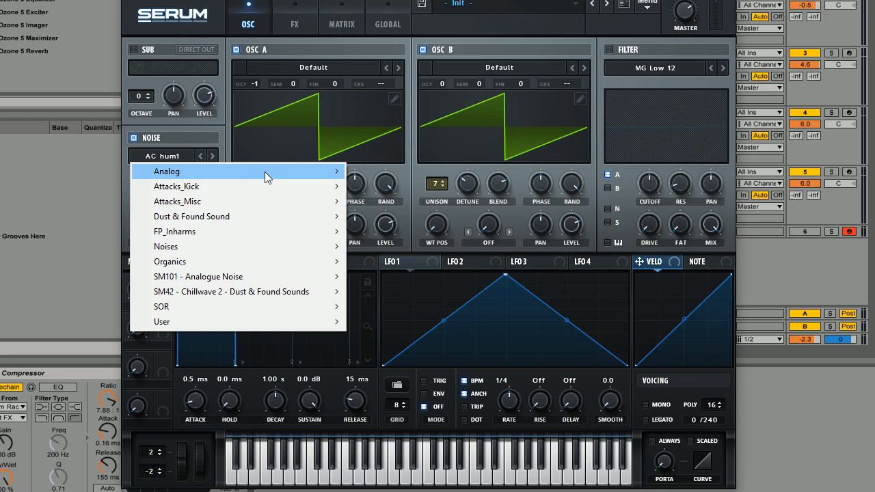
mouse_move(266, 173)
click(390, 217)
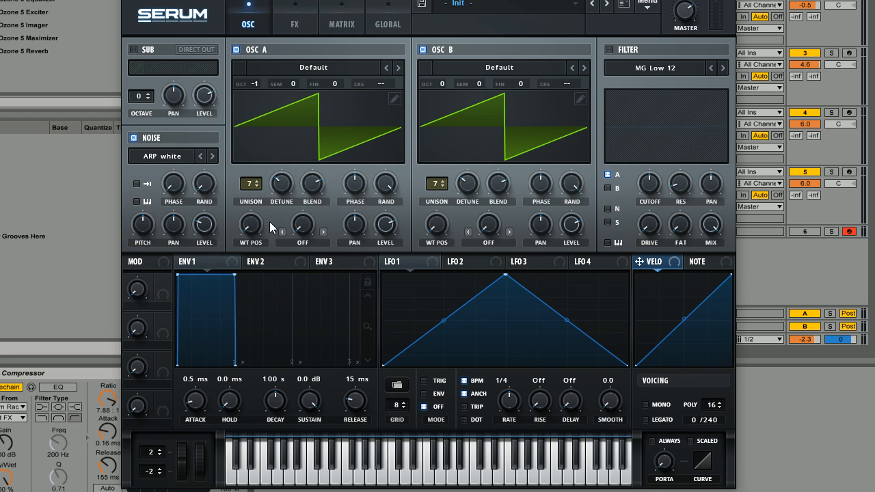
drag(202, 228, 203, 238)
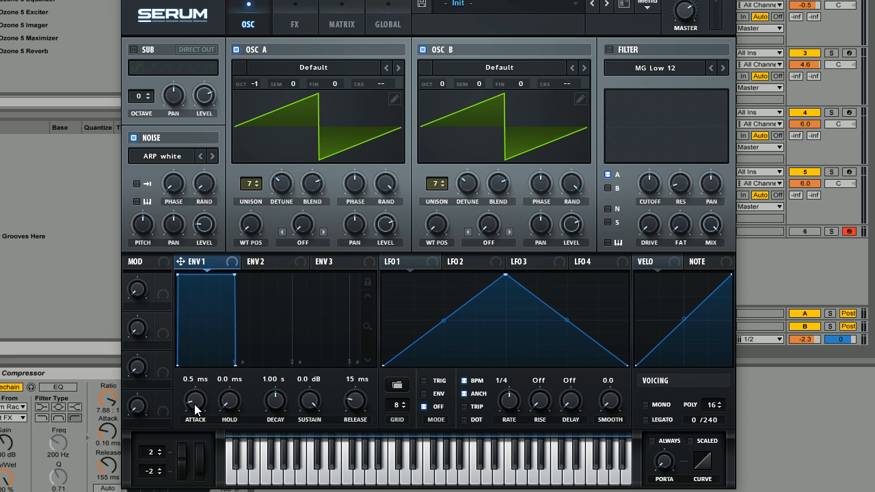
Step: Set the envelope 1 attack to about 766 ms and make its rising curve straighter
drag(194, 404, 197, 330)
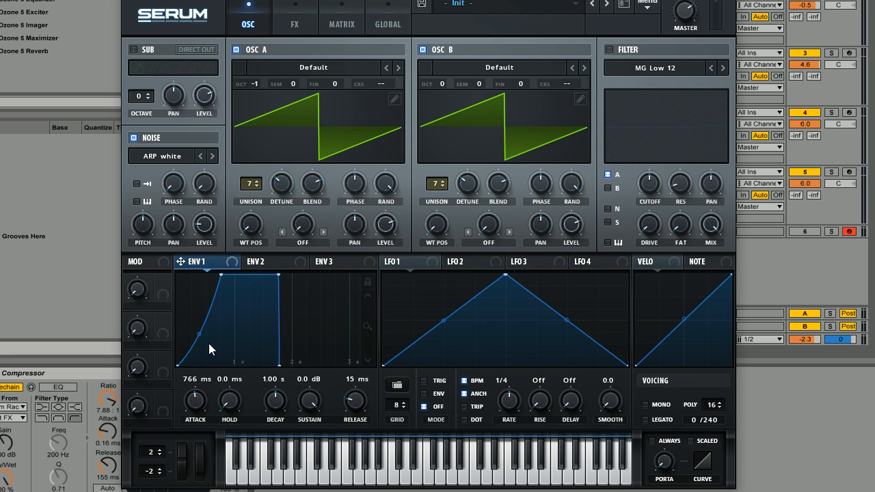
drag(197, 343, 193, 329)
Step: Enable the oscillator-section filter as MG Low 6, raise its cutoff, and route oscillator B through it
click(608, 50)
click(710, 66)
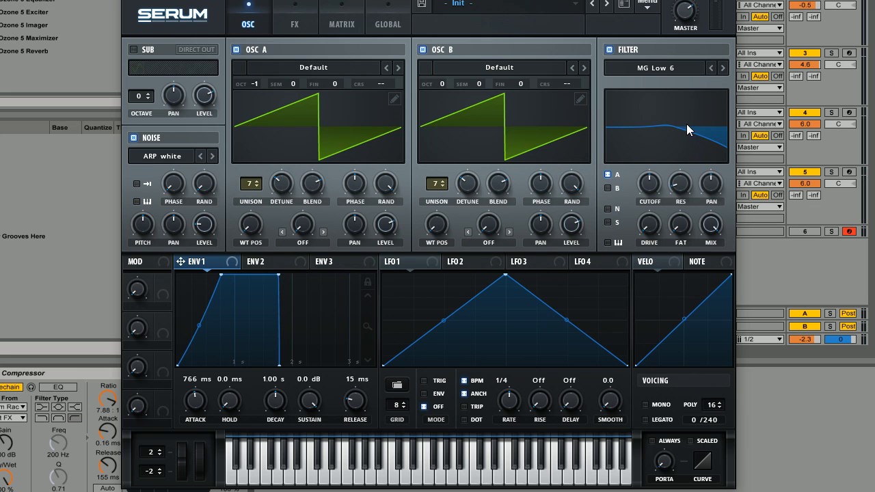
mouse_move(649, 183)
mouse_down()
mouse_move(658, 136)
mouse_move(645, 170)
mouse_up()
click(607, 189)
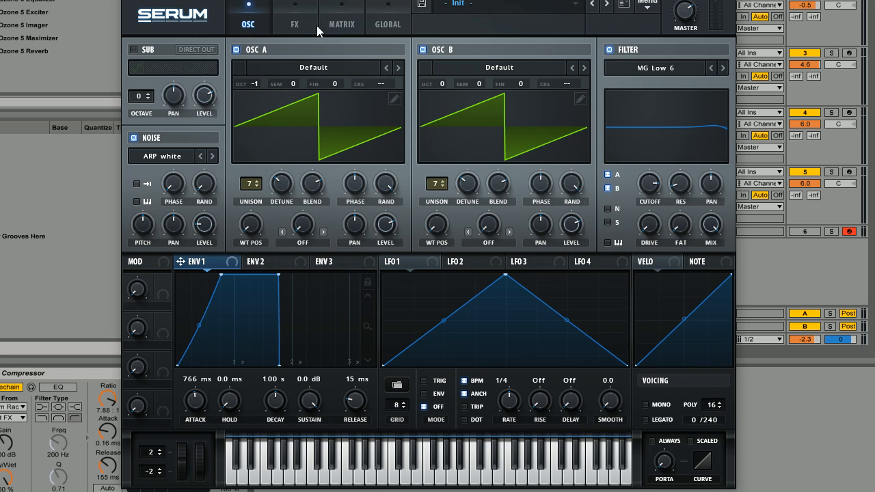
Step: Add an EQ at the start of the effects chain with its low band as a high-pass and a reduced Q
click(296, 20)
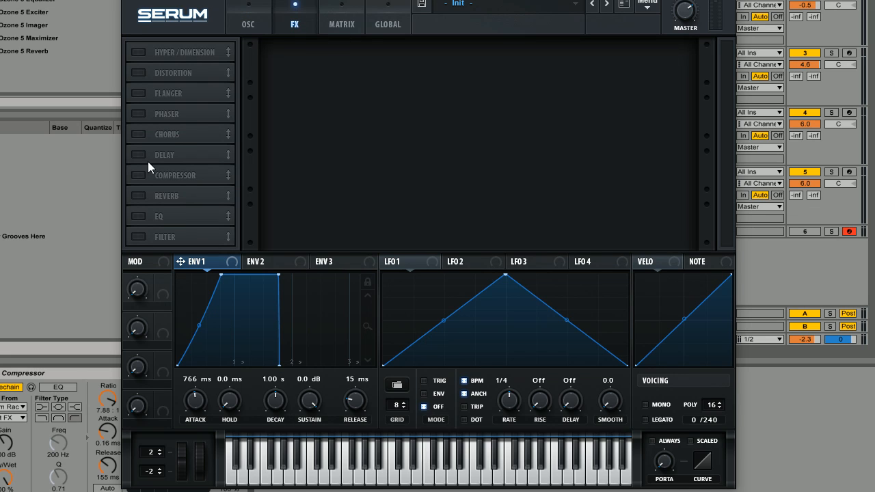
click(139, 216)
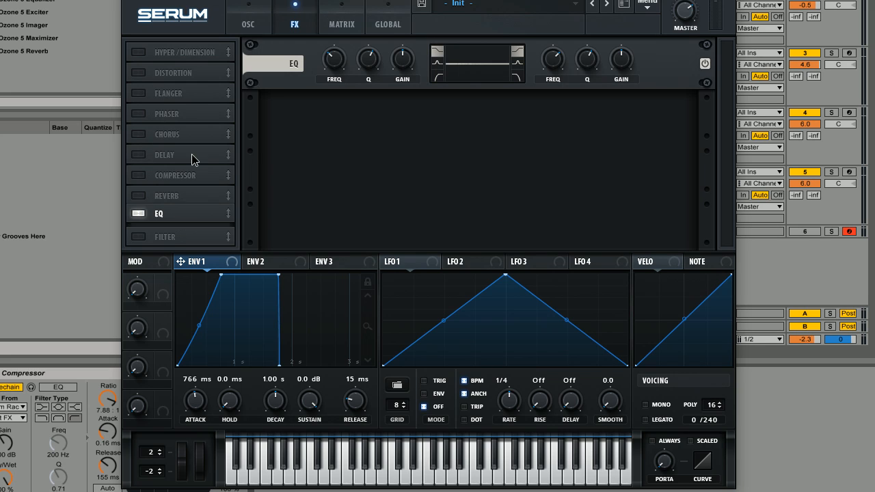
drag(158, 216, 203, 50)
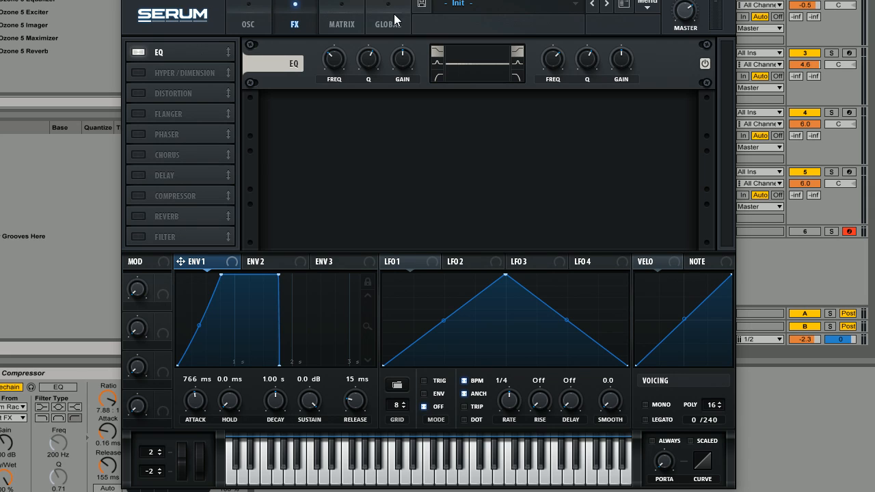
click(437, 78)
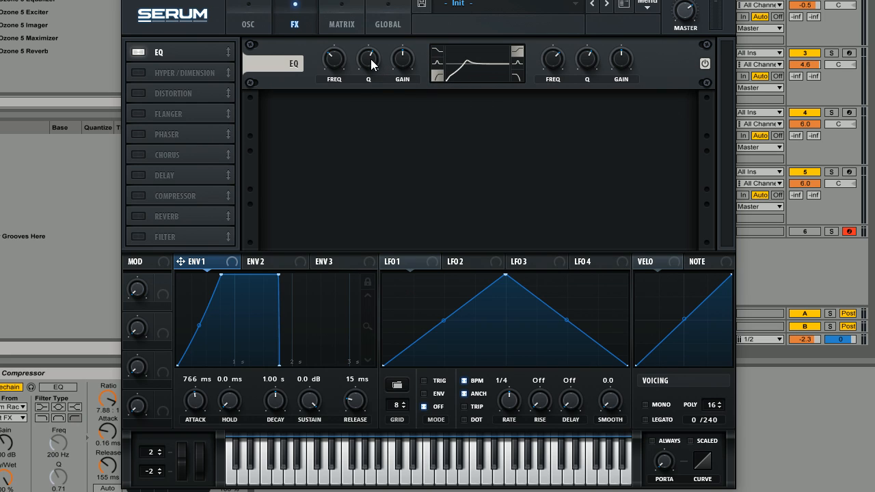
drag(371, 64, 340, 61)
Step: Keep the EQ's high band as a shelf, boost its gain to about 8 dB, and raise its frequency
click(517, 77)
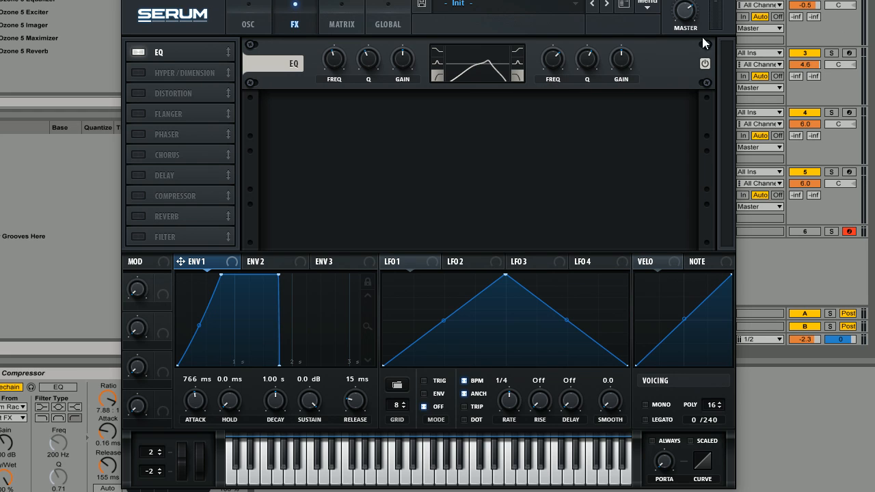
click(517, 52)
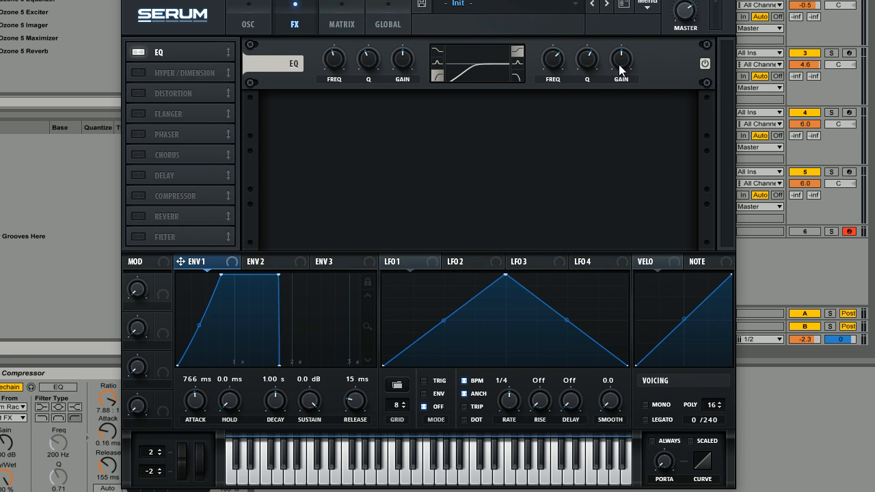
drag(619, 63, 621, 44)
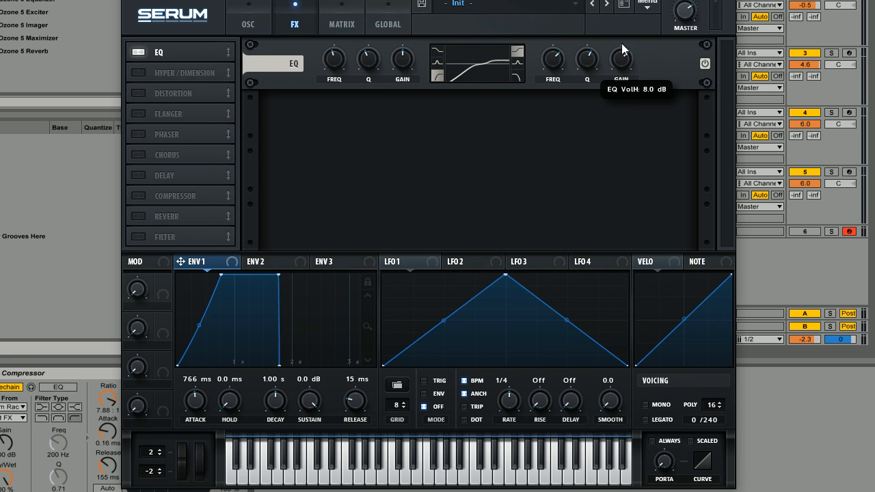
drag(554, 64, 559, 58)
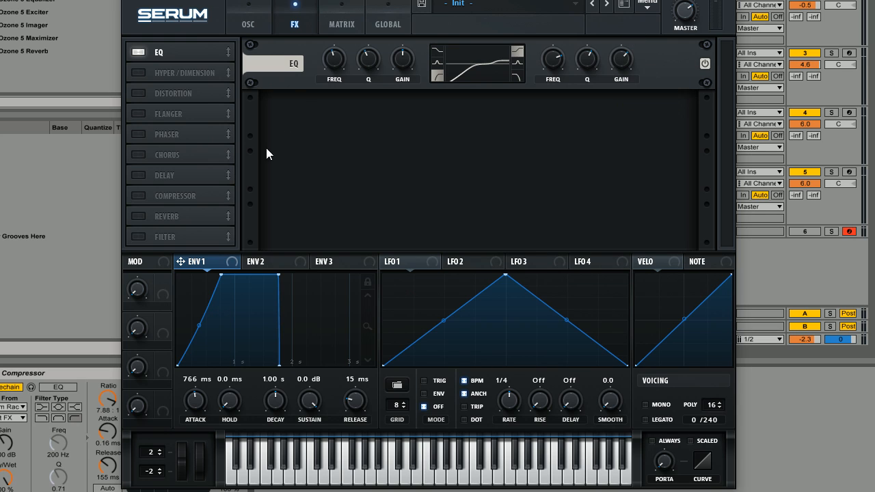
Step: Enable the Filter effect, set it to the multi type HP 12, and lower its cutoff
click(139, 235)
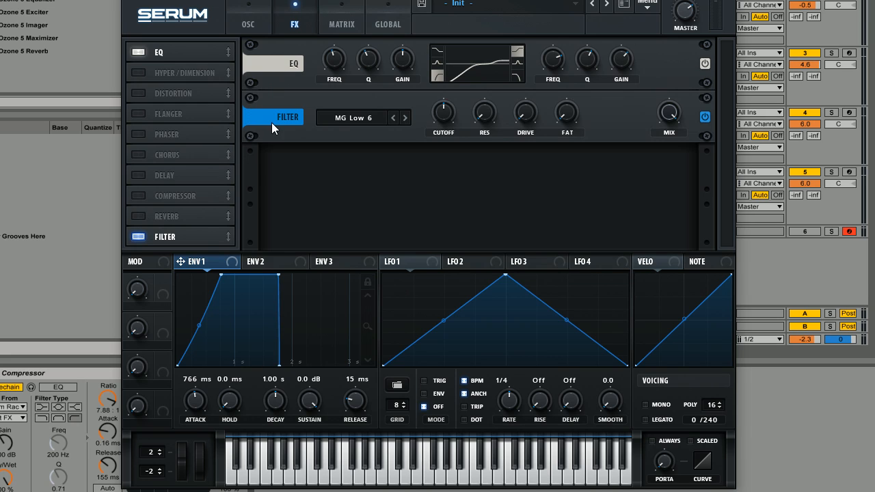
click(405, 117)
click(369, 118)
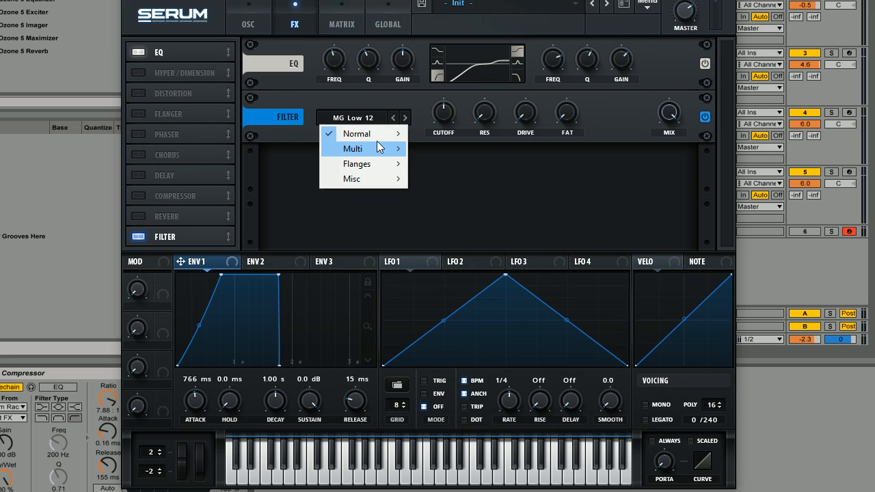
mouse_move(379, 148)
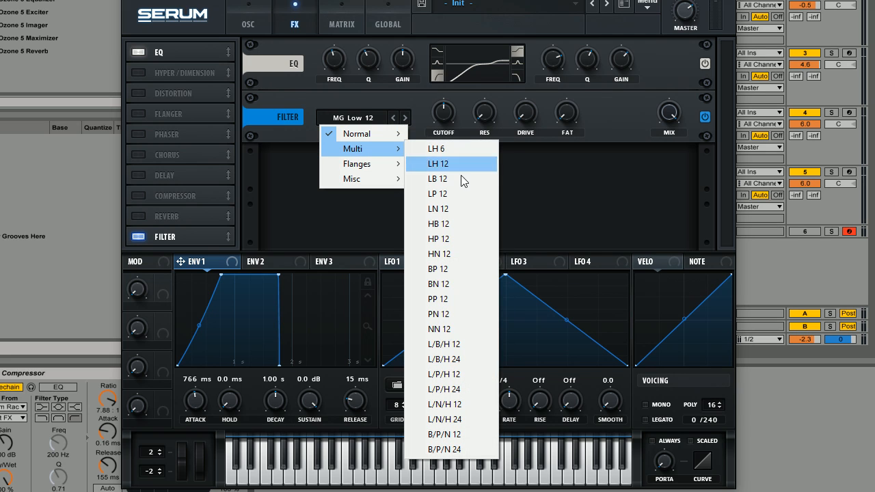
click(461, 241)
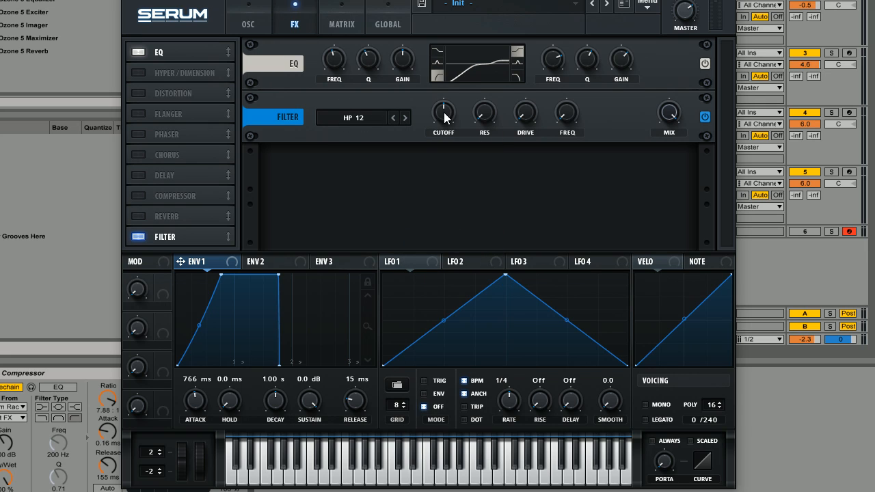
drag(444, 112, 443, 120)
drag(444, 113, 449, 112)
Step: Enable the Compressor effect after the Filter at the end of the chain, and fine-tune the HP 12 cutoff
click(139, 196)
drag(143, 195, 156, 243)
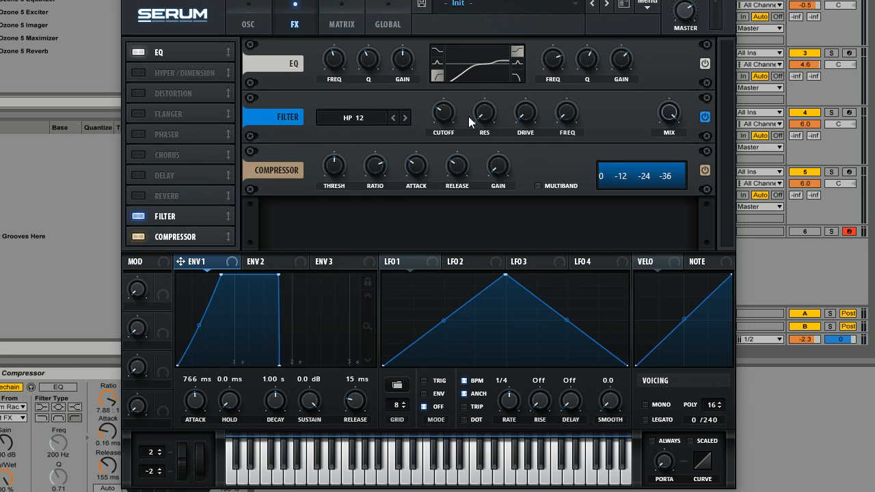
mouse_move(442, 111)
mouse_down()
mouse_move(448, 86)
mouse_move(441, 120)
mouse_move(445, 114)
mouse_up()
Step: Raise the master volume to about 65% and enable the compressor's multiband mode
click(539, 186)
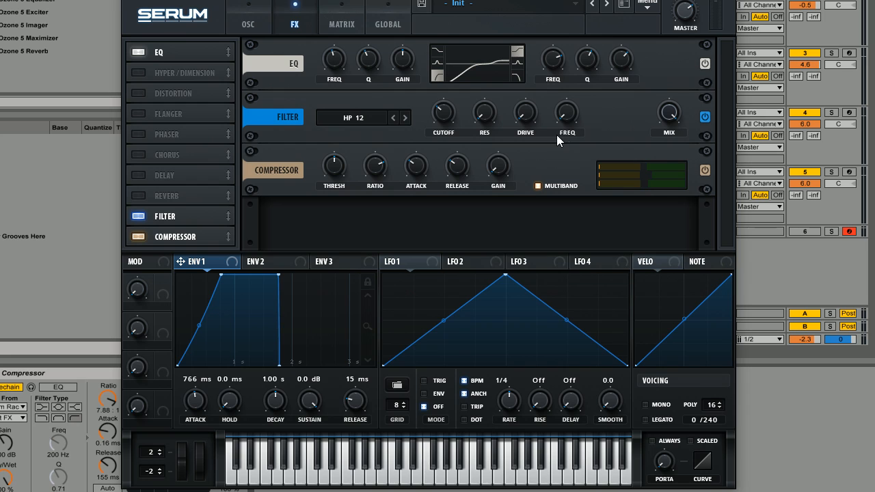
click(562, 184)
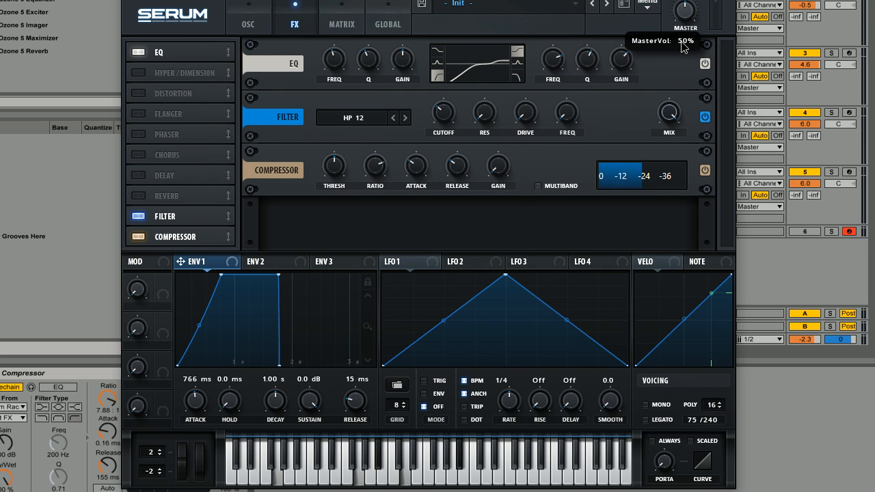
drag(681, 26, 679, 22)
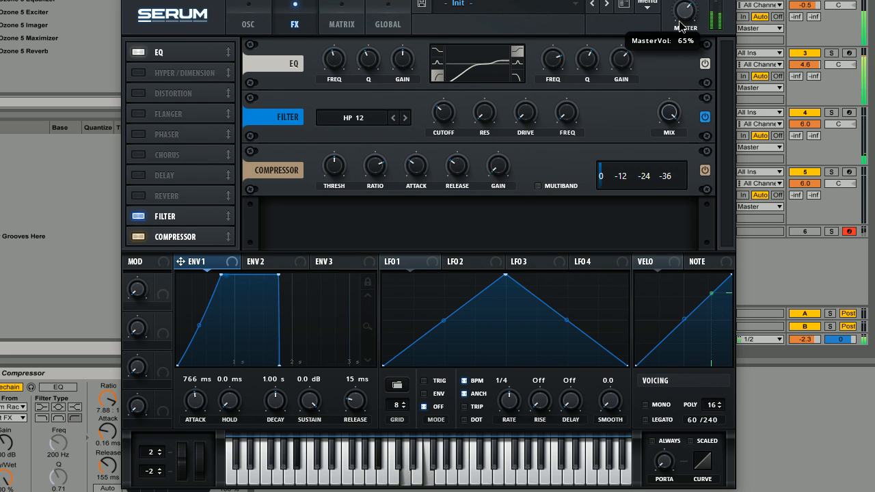
click(538, 185)
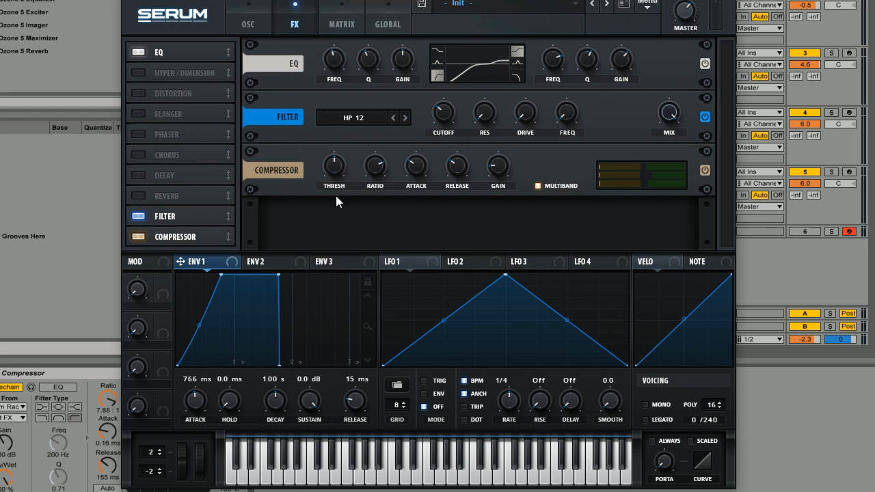
click(247, 20)
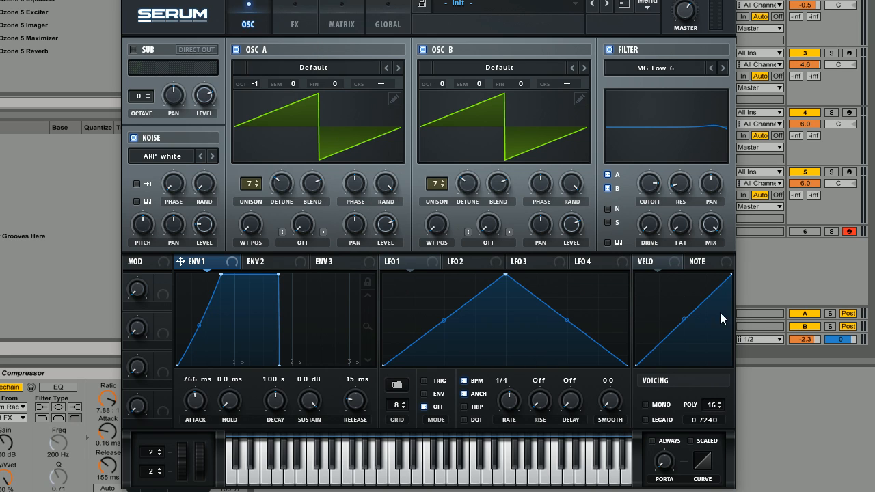
click(295, 24)
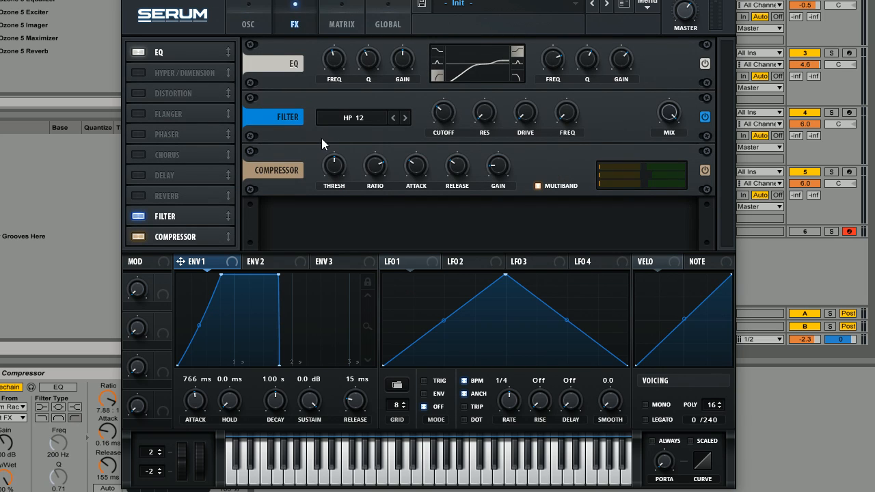